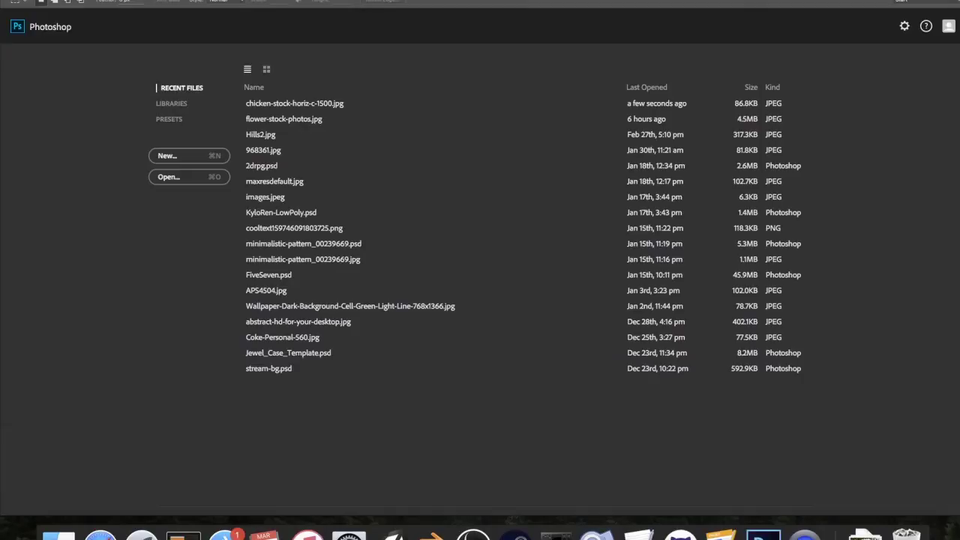
# - Open chicken-stock-horiz-c-1500.jpg from the Recent Files list
pyautogui.click(327, 104)
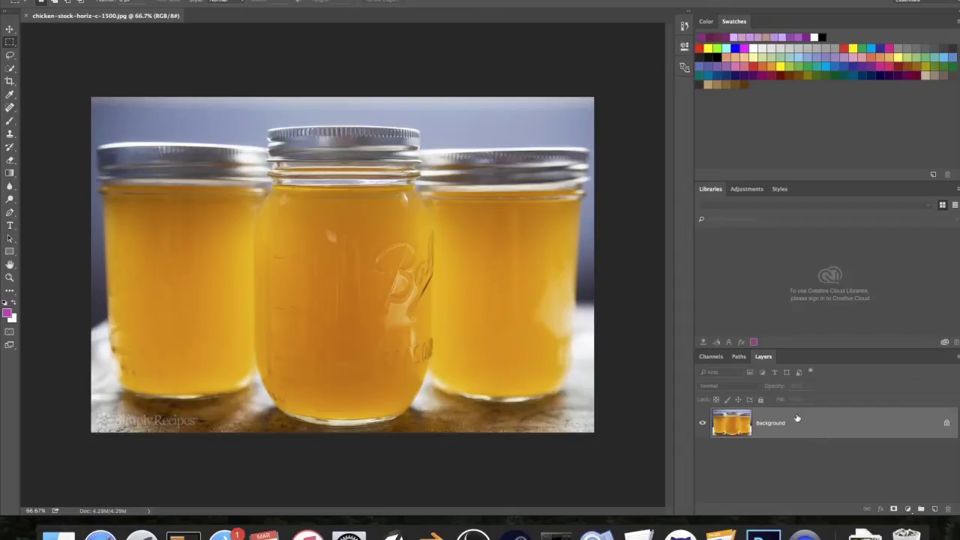
# - Add a Hue/Saturation adjustment layer above Background and push Saturation up to exaggerate colours
pyautogui.click(908, 510)
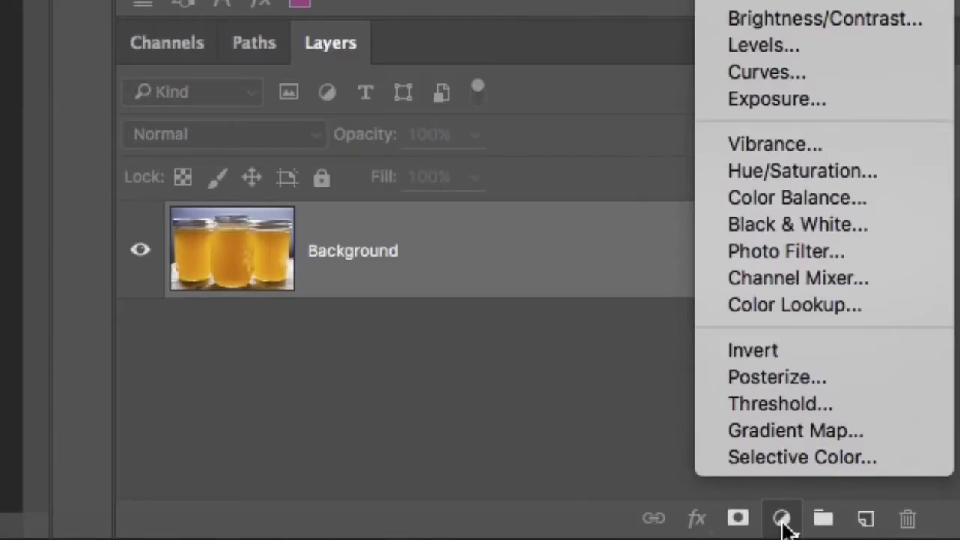
pyautogui.click(733, 175)
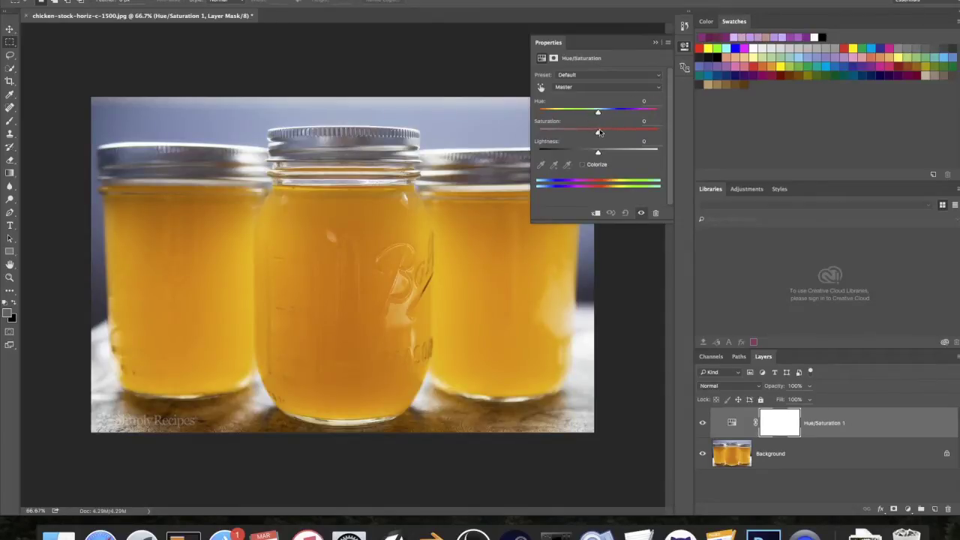
pyautogui.moveTo(598, 132); pyautogui.dragTo(599, 154)
# - Shift Hue to +159 and lower Saturation to -25 so the jars turn muted light blue
pyautogui.moveTo(598, 113); pyautogui.dragTo(653, 122)
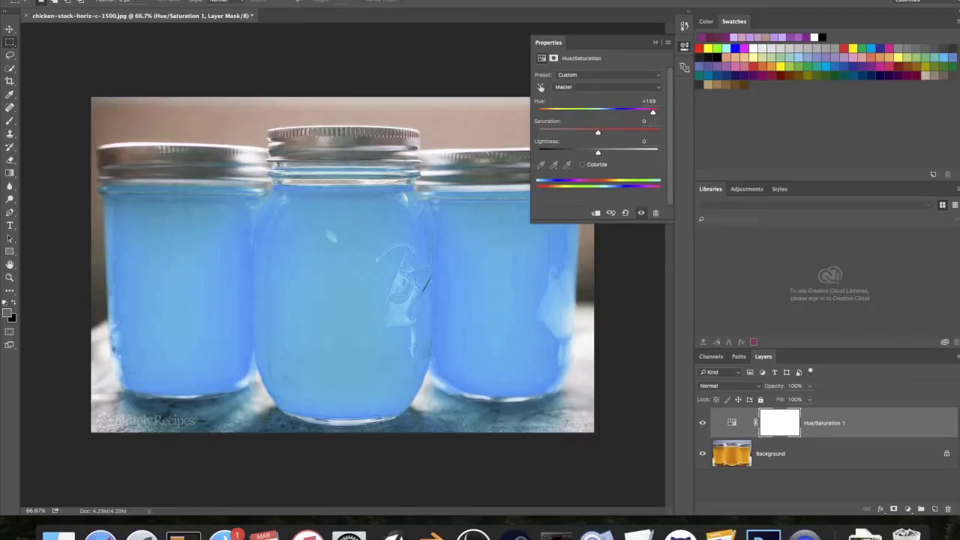
pyautogui.moveTo(599, 132); pyautogui.dragTo(594, 153)
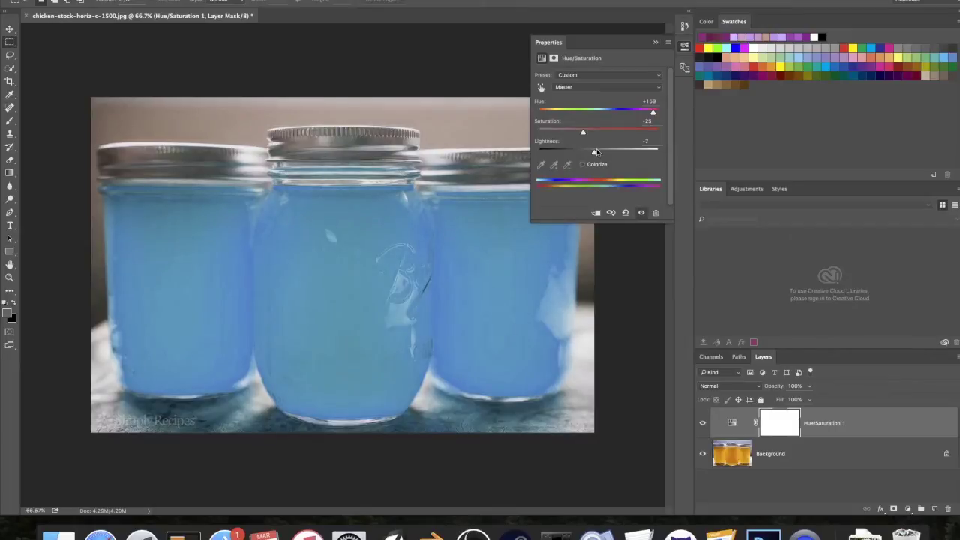
# - Collapse the Properties panel and toggle Hue/Saturation 1 off and on, ending with it visible
pyautogui.click(679, 48)
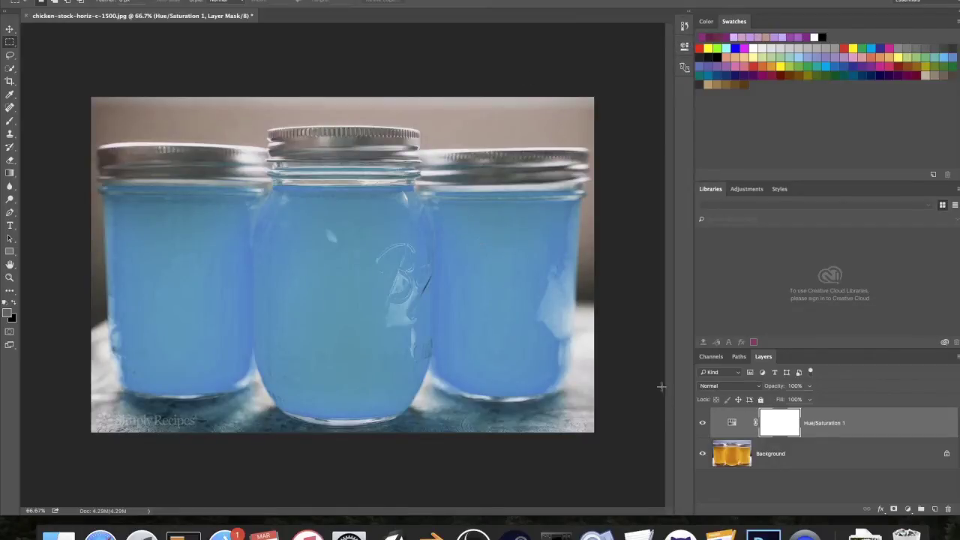
pyautogui.click(702, 423)
pyautogui.click(702, 423)
pyautogui.click(702, 423)
pyautogui.click(701, 423)
pyautogui.click(702, 422)
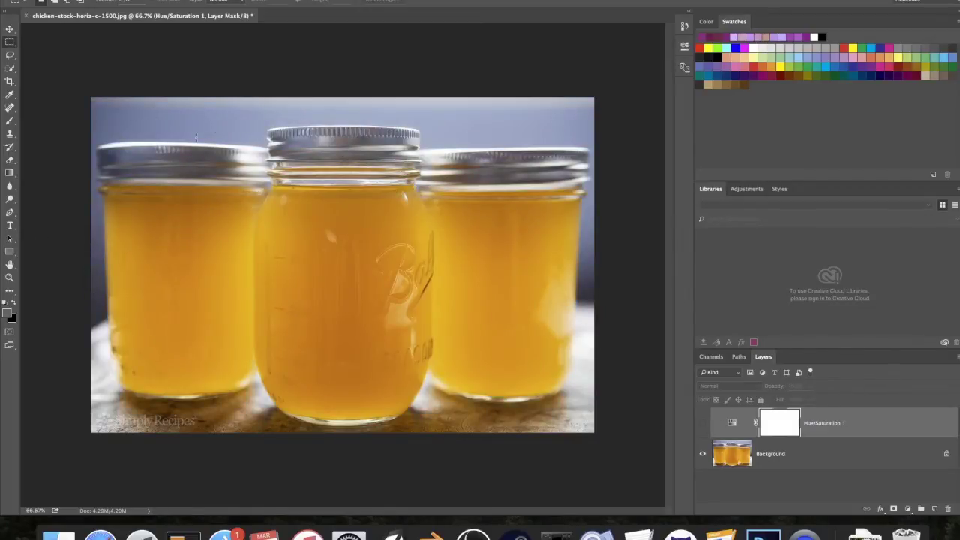
pyautogui.click(703, 422)
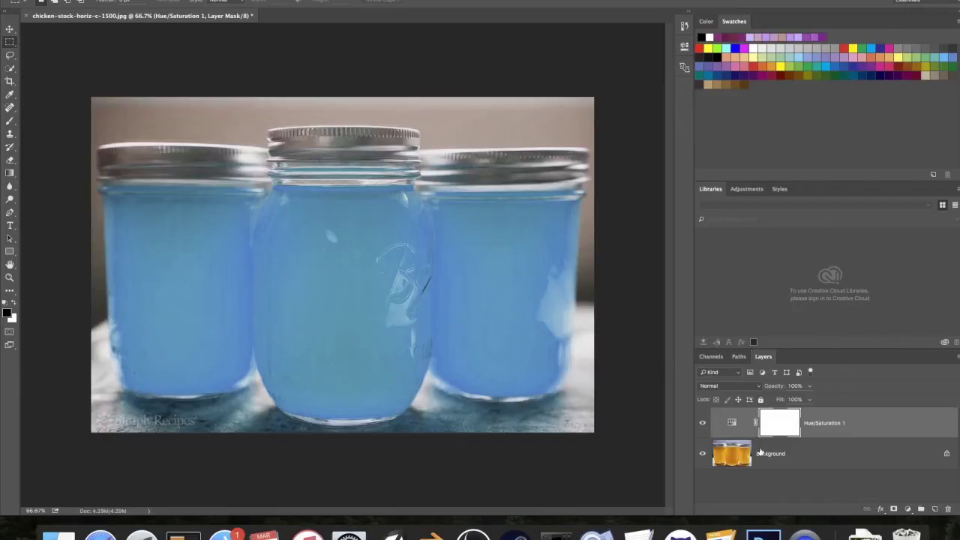
pyautogui.click(702, 423)
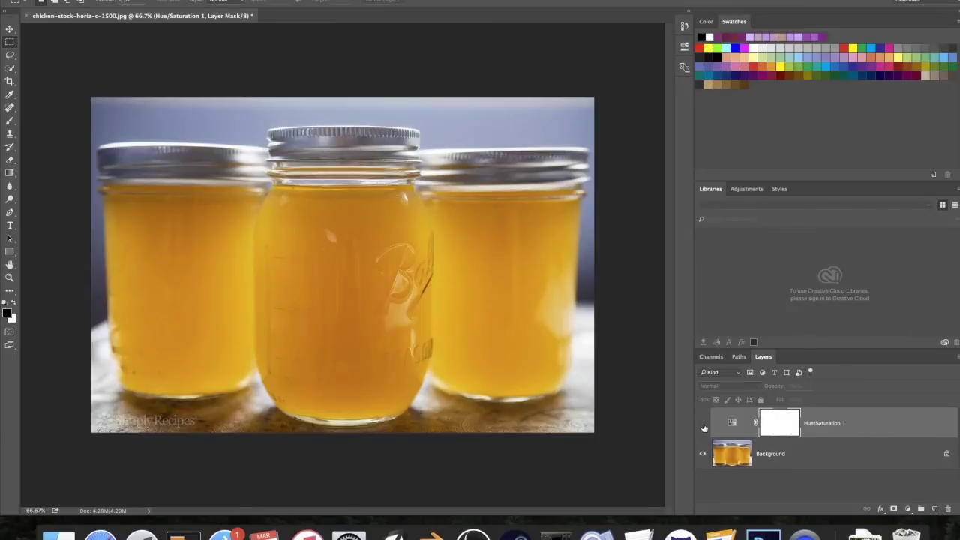
pyautogui.click(702, 425)
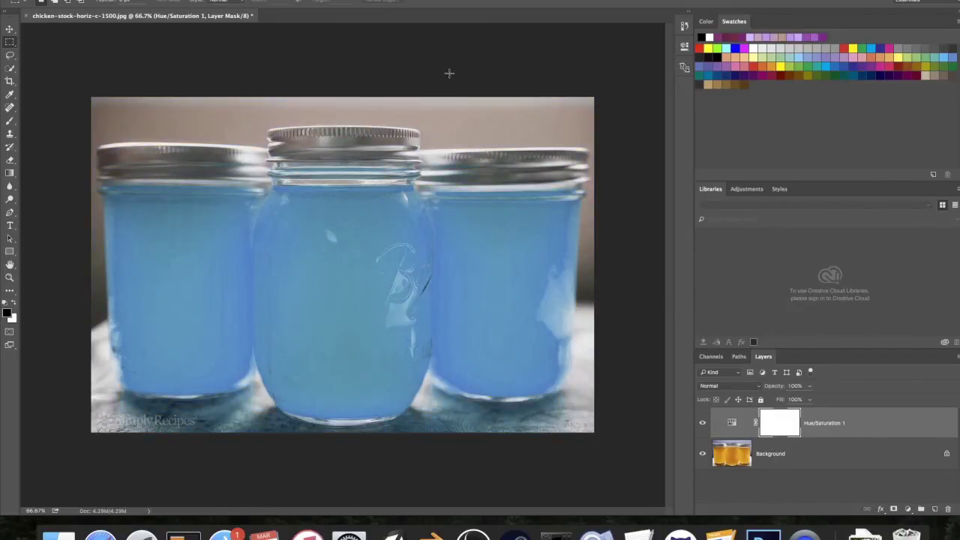
# - Paint black on the Hue/Saturation mask across the background above the jars, finishing along the lids
pyautogui.press('b')
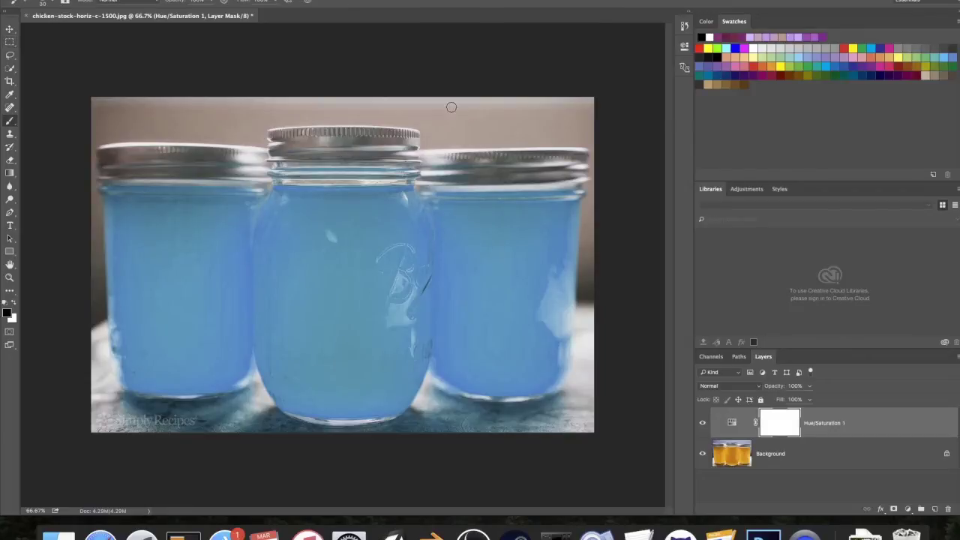
pyautogui.press(']')
pyautogui.press(']')
pyautogui.press(']')
pyautogui.press(']')
pyautogui.press(']')
pyautogui.press(']')
pyautogui.press(']')
pyautogui.press(']')
pyautogui.press(']')
pyautogui.moveTo(456, 111)
pyautogui.mouseDown()
pyautogui.moveTo(570, 109)
pyautogui.moveTo(386, 97)
pyautogui.moveTo(356, 107)
pyautogui.moveTo(88, 107)
pyautogui.mouseUp()
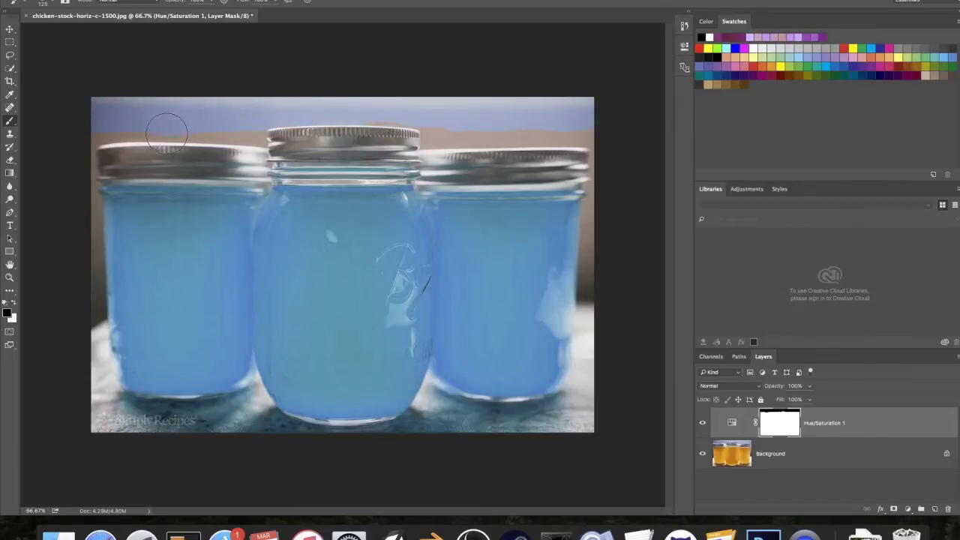
pyautogui.press('[')
pyautogui.press('[')
pyautogui.press('[')
pyautogui.press('[')
pyautogui.press('[')
pyautogui.press('[')
pyautogui.press('[')
pyautogui.press('[')
pyautogui.moveTo(429, 132); pyautogui.dragTo(580, 136)
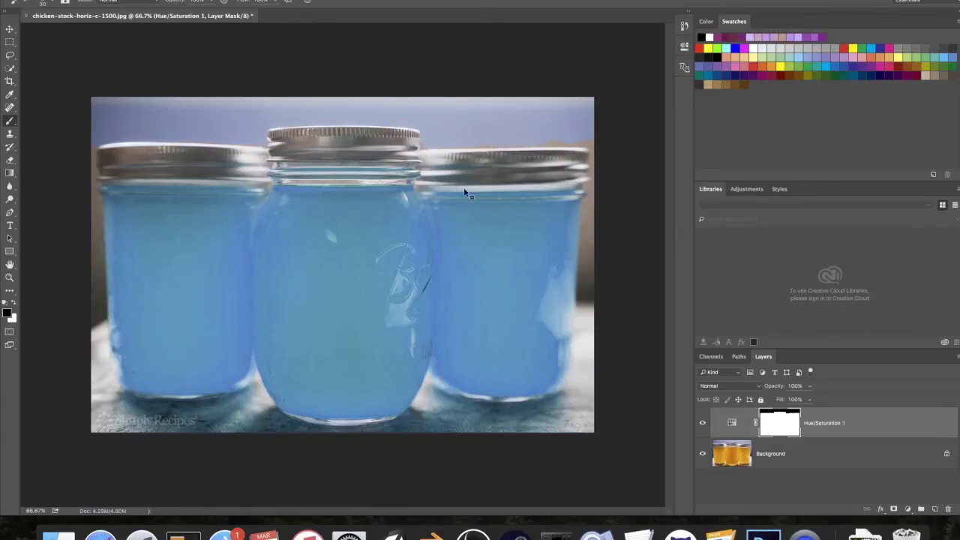
pyautogui.scroll(5, 494, 117)
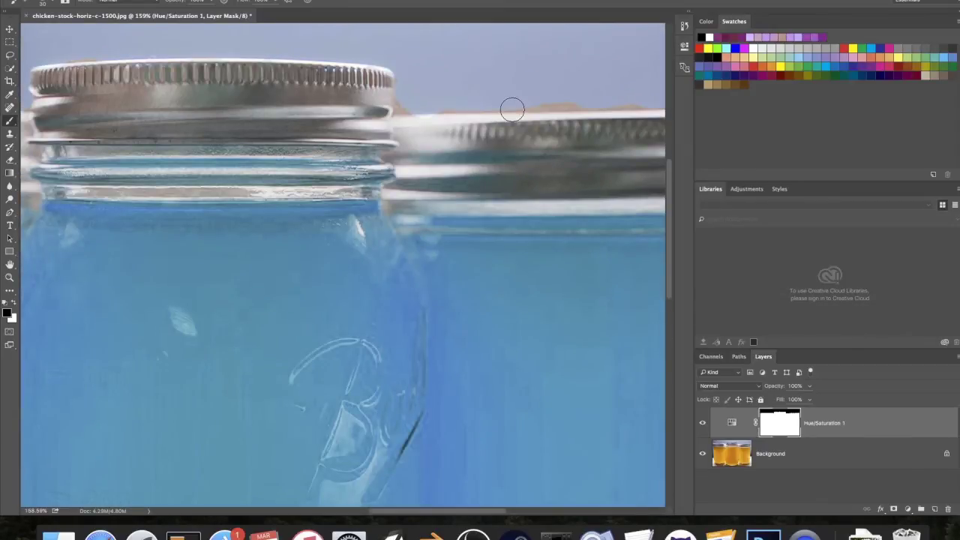
# - Check the brush settings, undo an accidental mask shift, and shrink the brush for the lid edges
pyautogui.rightClick(504, 122)
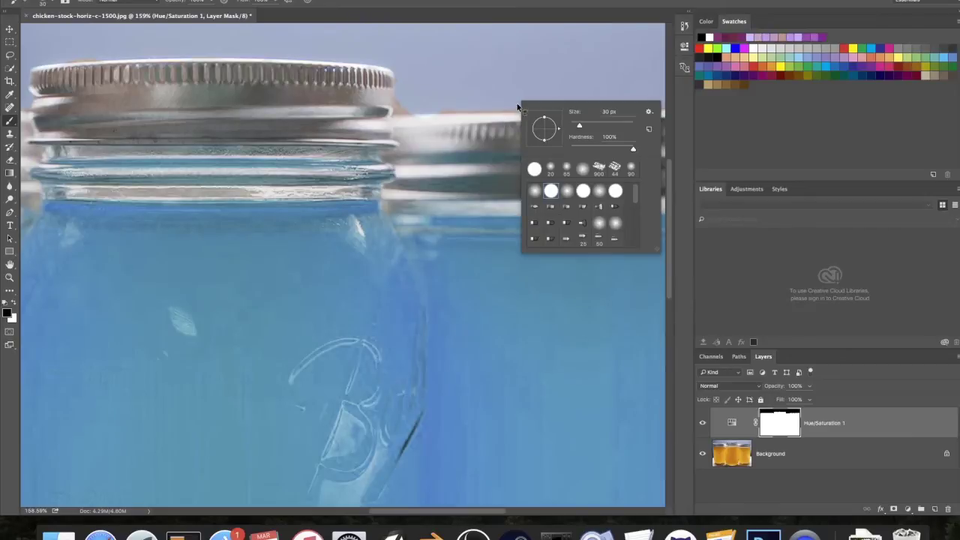
pyautogui.click(552, 83)
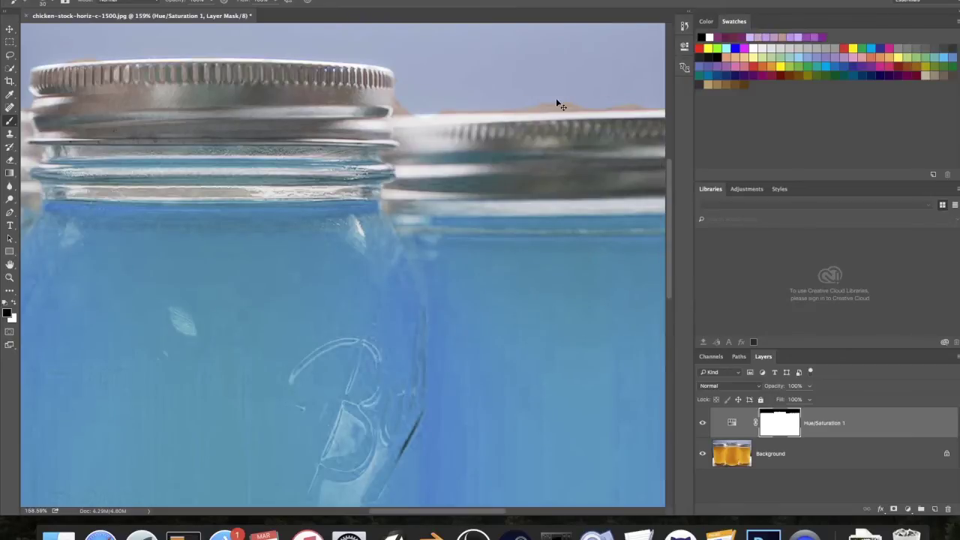
pyautogui.moveTo(556, 104); pyautogui.dragTo(515, 157)
pyautogui.press('super+z')
pyautogui.press('[')
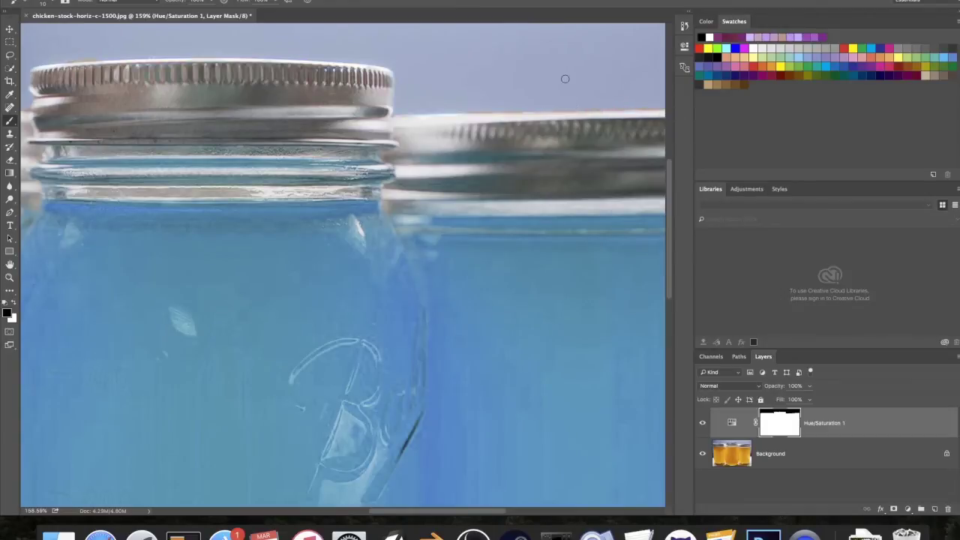
pyautogui.scroll(-6, 568, 75)
pyautogui.scroll(2, 570, 225)
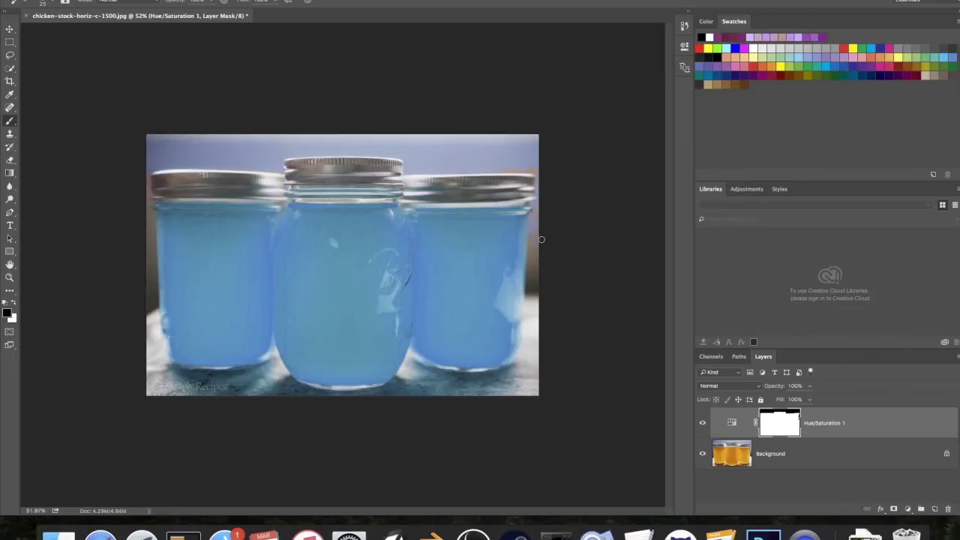
# - Mask the left jar's edge, then switch to white and repaint its orange sliver blue
pyautogui.press(']')
pyautogui.press(']')
pyautogui.moveTo(150, 244)
pyautogui.mouseDown()
pyautogui.moveTo(156, 292)
pyautogui.moveTo(148, 304)
pyautogui.moveTo(146, 246)
pyautogui.mouseUp()
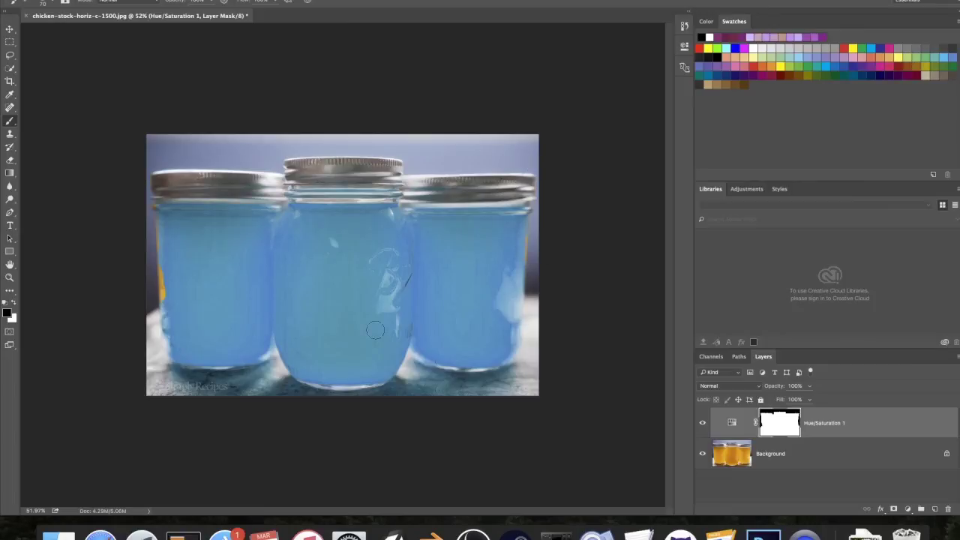
pyautogui.click(14, 302)
pyautogui.moveTo(164, 235); pyautogui.dragTo(166, 304)
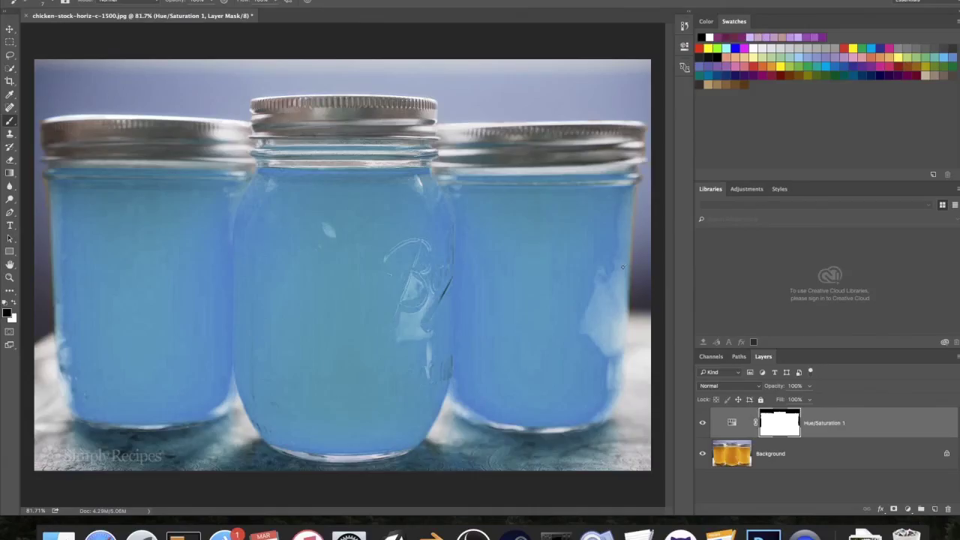
pyautogui.scroll(-2, 623, 263)
pyautogui.scroll(4, 384, 230)
pyautogui.scroll(-4, 383, 229)
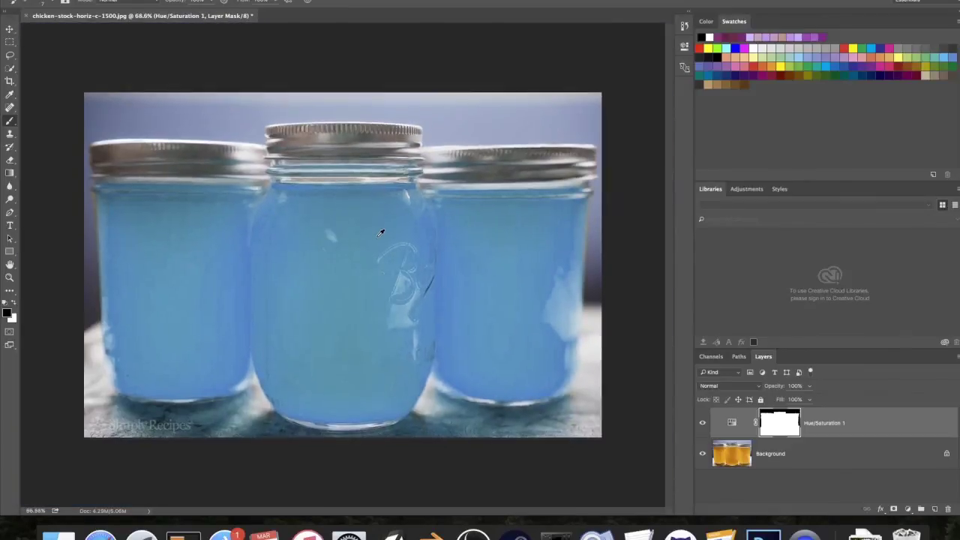
pyautogui.scroll(3, 381, 233)
pyautogui.scroll(-2, 383, 233)
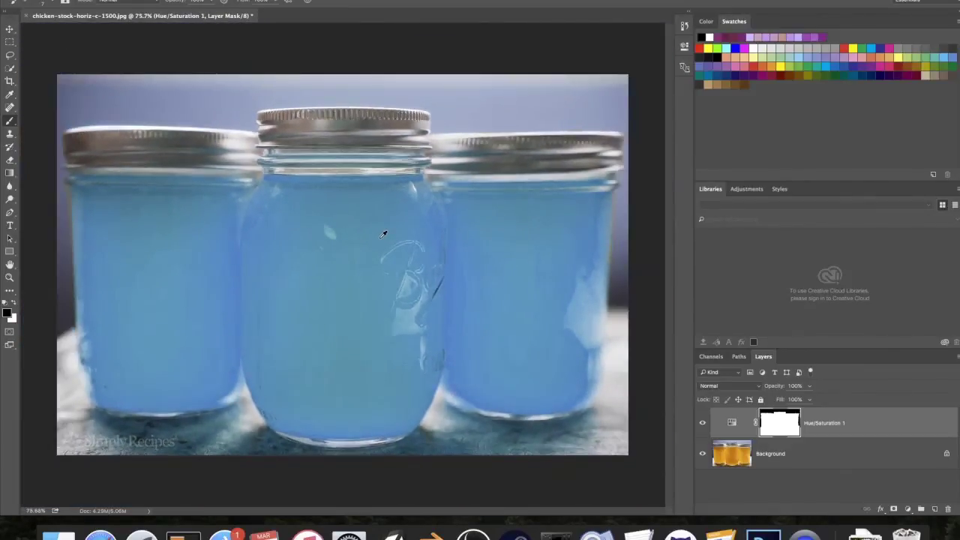
pyautogui.scroll(2, 383, 235)
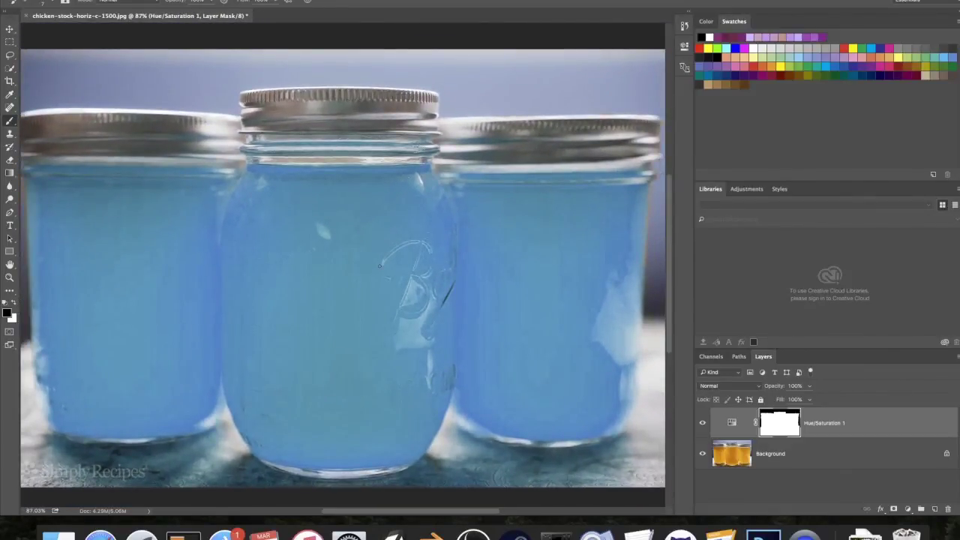